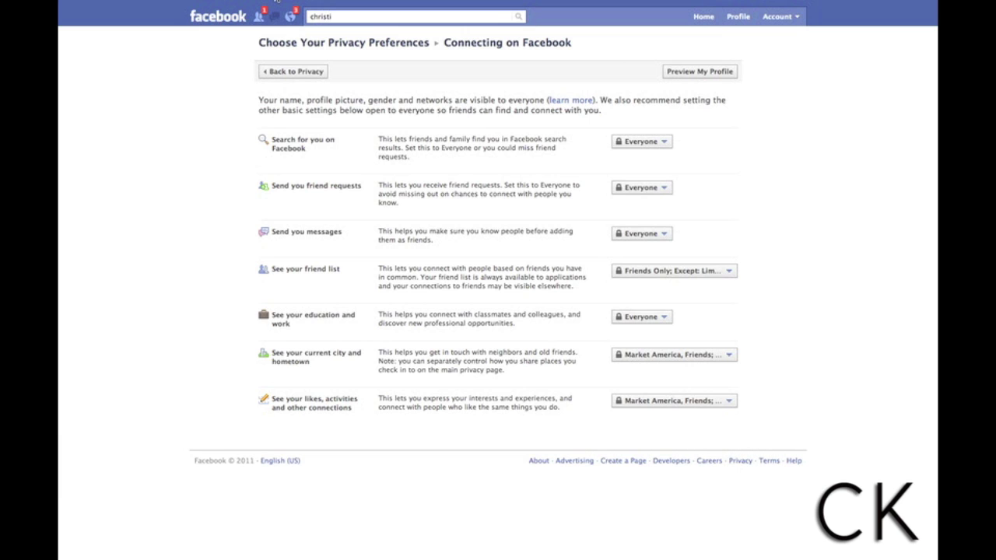
Open the Connecting on Facebook privacy settings and view the audience options for who can see the friend list.
{"action": "left_click", "coordinate": [770, 16]}
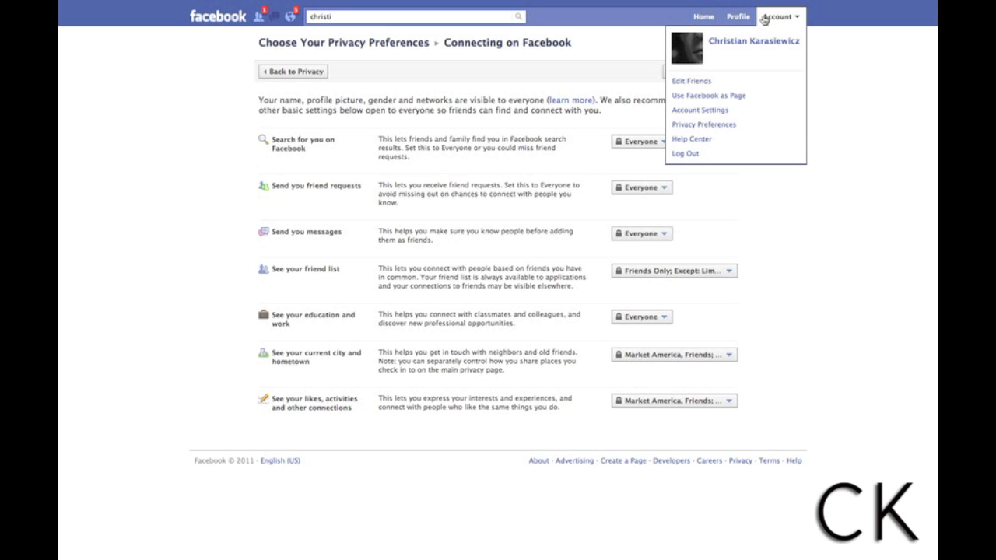
{"action": "left_click", "coordinate": [716, 124]}
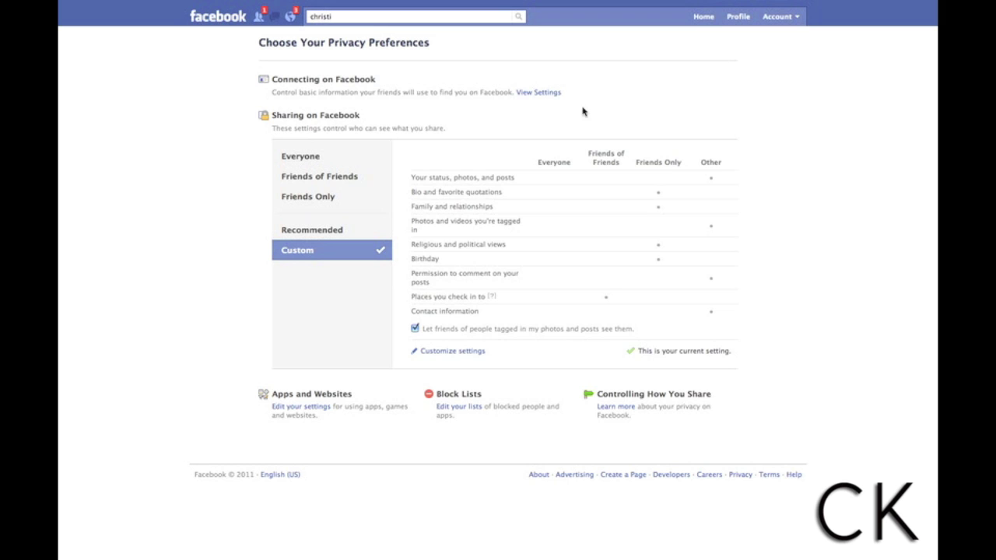
{"action": "left_click", "coordinate": [540, 93]}
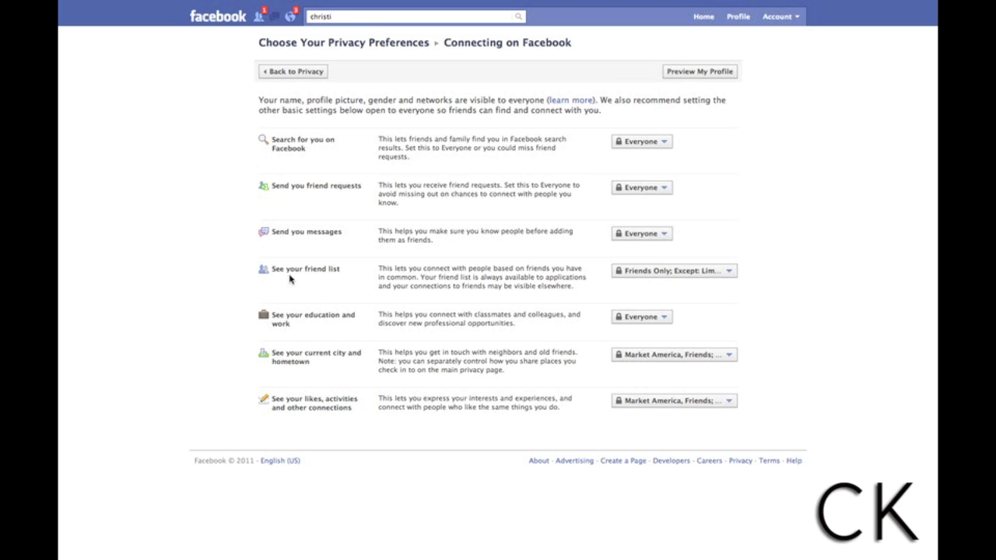
{"action": "left_click", "coordinate": [726, 272]}
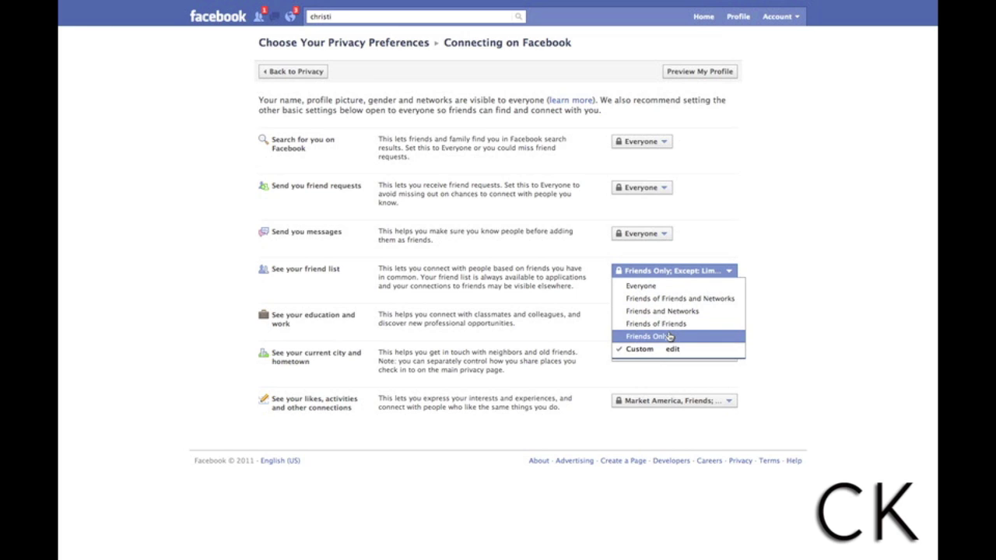
{"action": "left_click", "coordinate": [807, 302]}
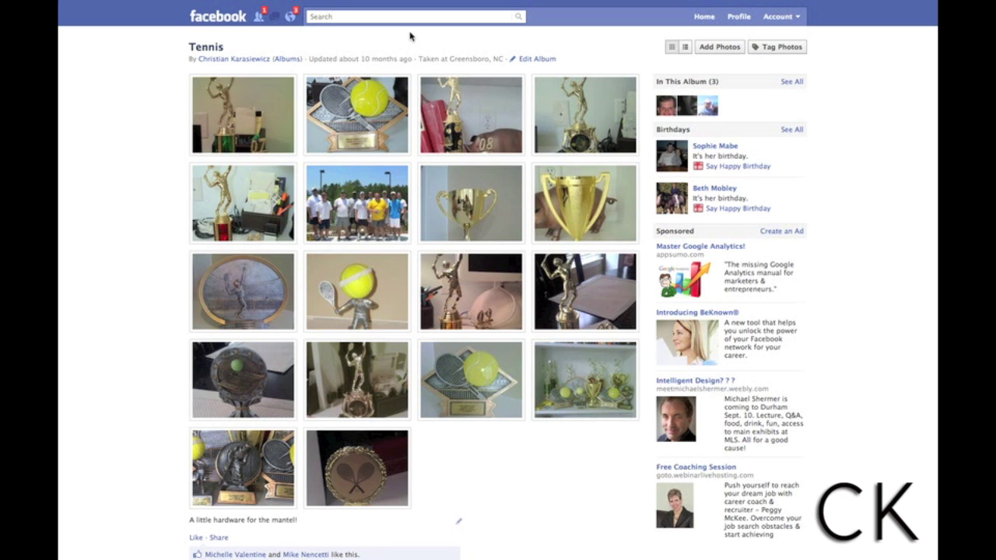
Review the Tennis album's privacy options, including the custom audience choices, and leave the album's settings without saving.
{"action": "left_click", "coordinate": [541, 60]}
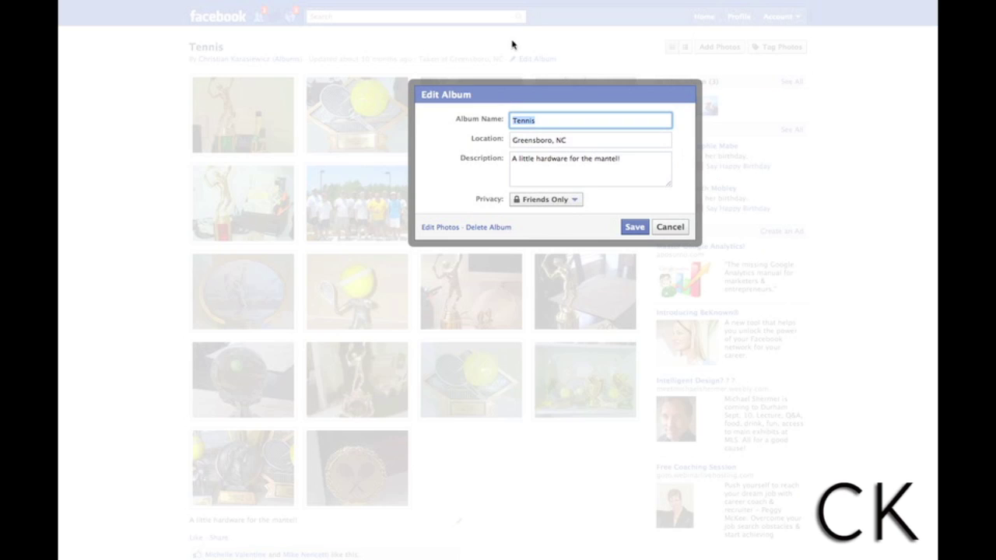
{"action": "left_click", "coordinate": [574, 202]}
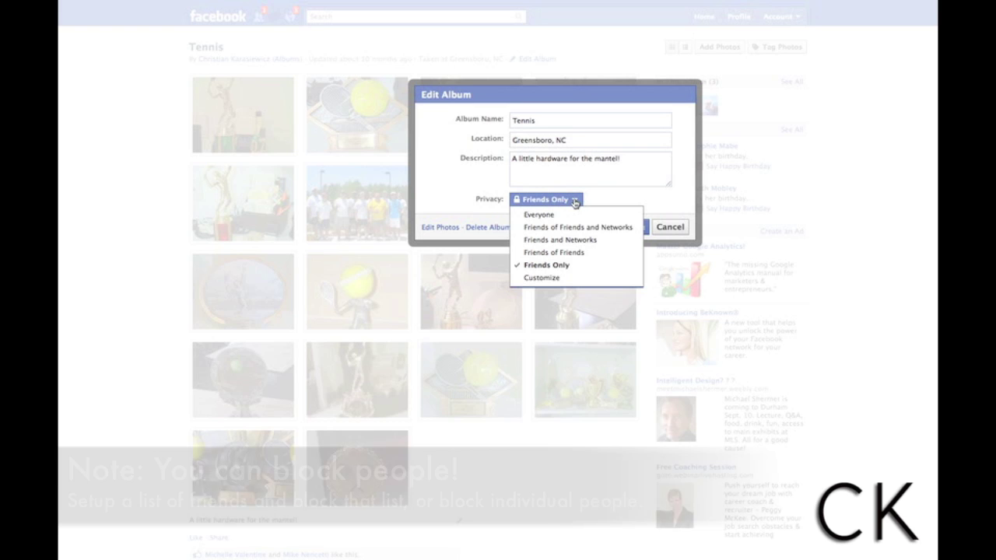
{"action": "left_click", "coordinate": [548, 279]}
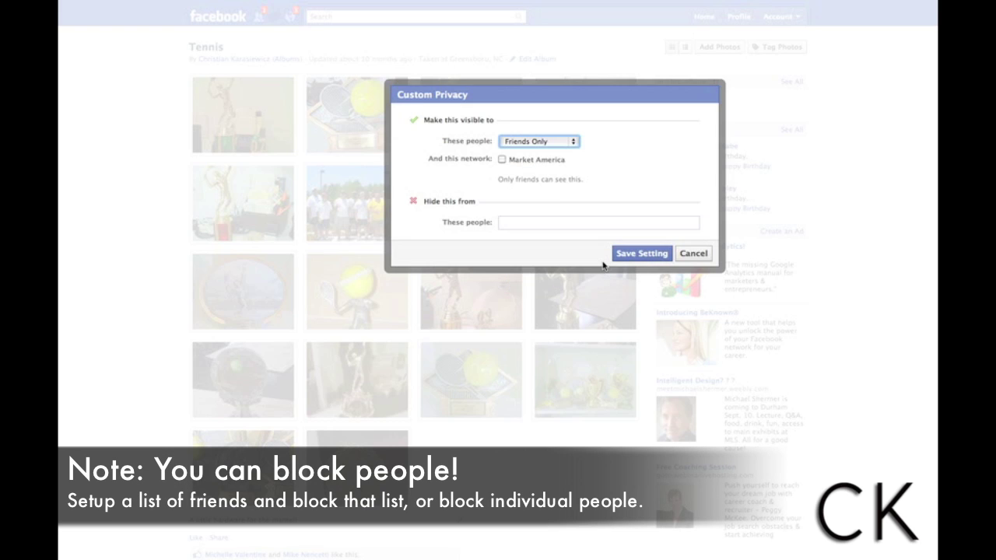
{"action": "left_click", "coordinate": [527, 146]}
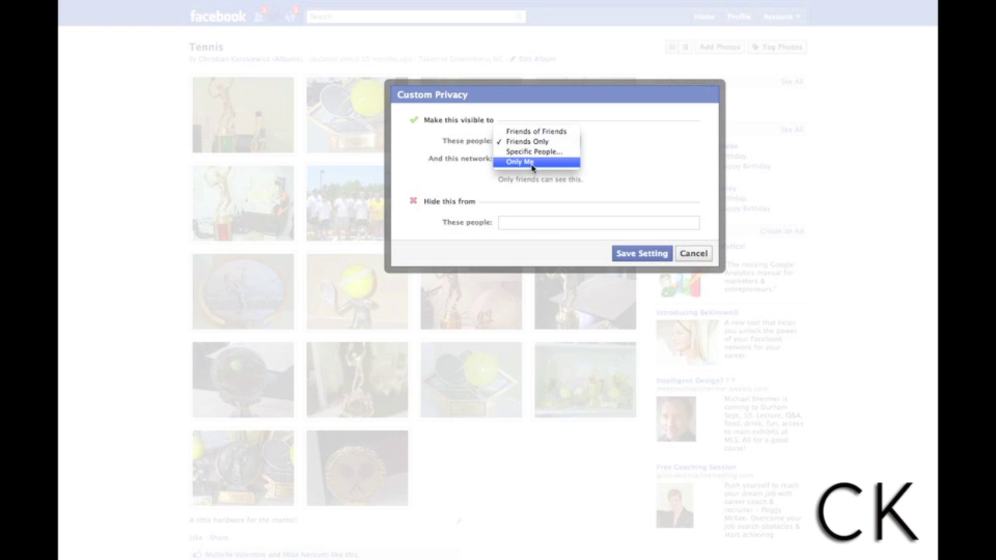
{"action": "left_click", "coordinate": [693, 255]}
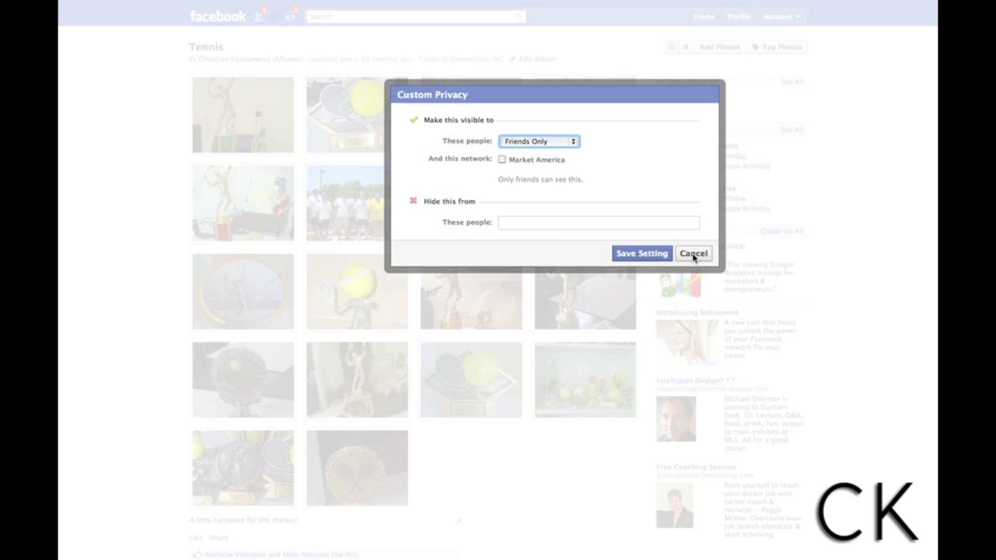
{"action": "left_click", "coordinate": [693, 254]}
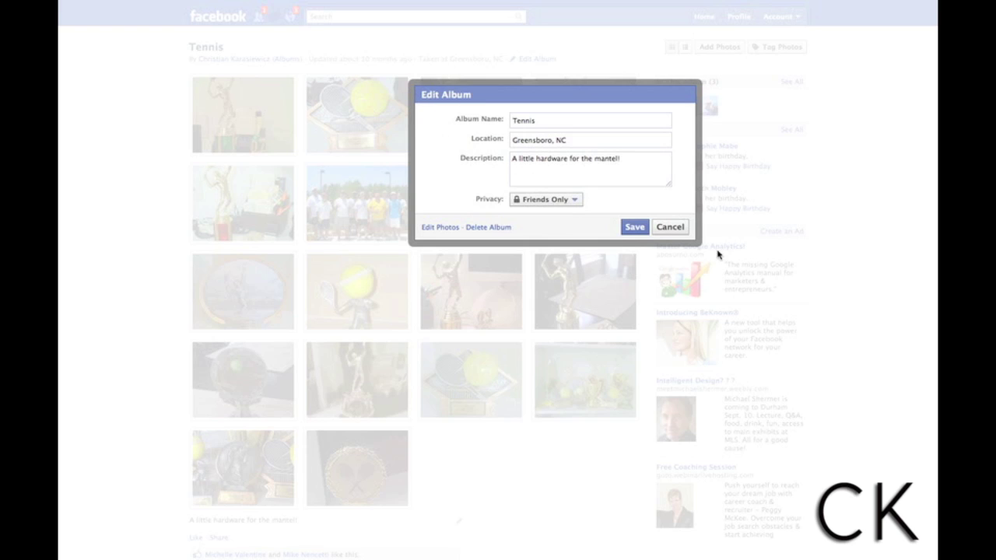
{"action": "left_click", "coordinate": [670, 227]}
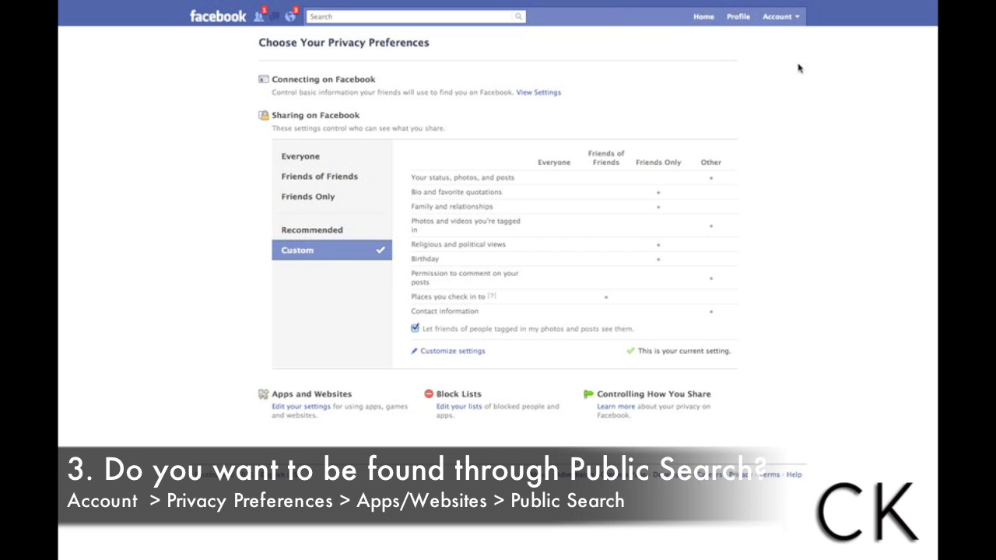
Open the public search settings under Apps and Websites in the privacy preferences.
{"action": "left_click", "coordinate": [781, 18]}
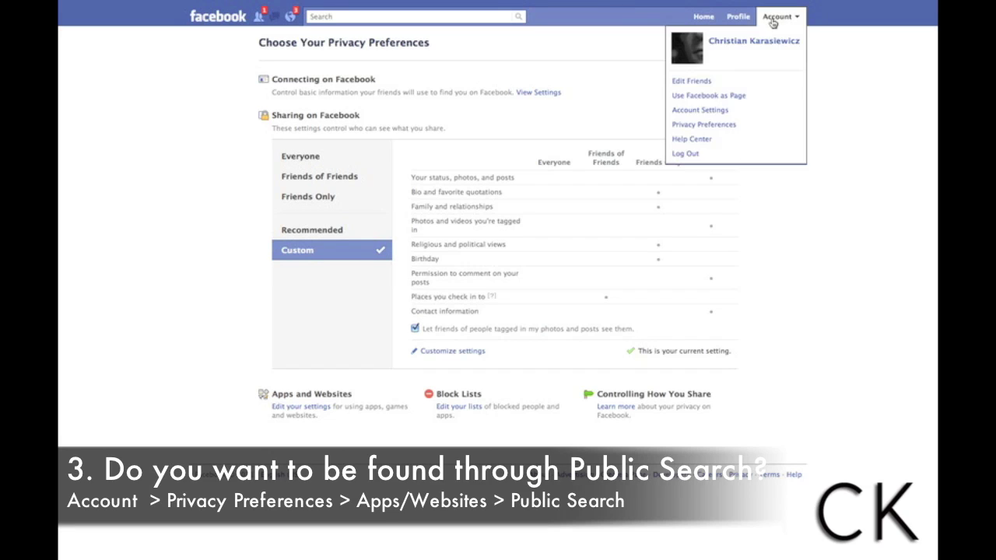
{"action": "left_click", "coordinate": [723, 125]}
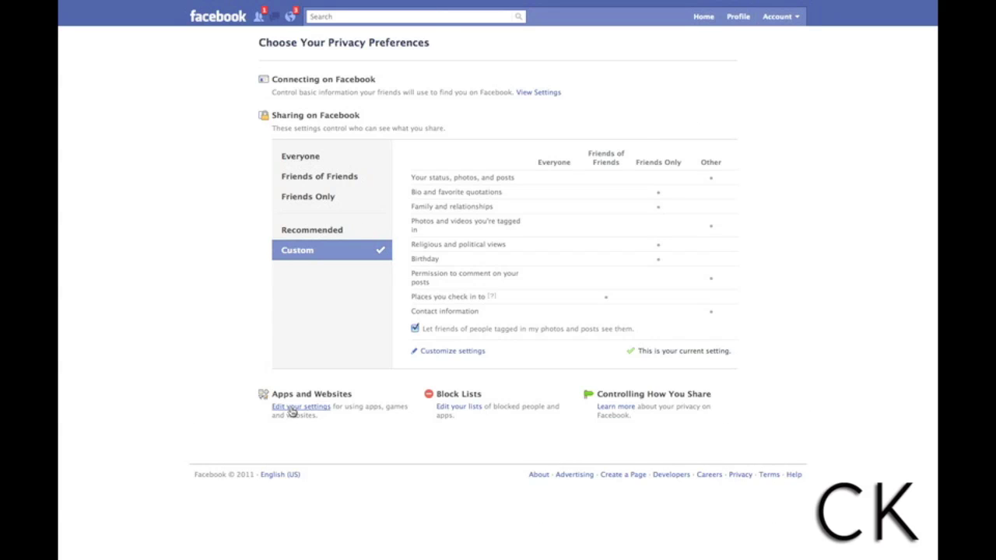
{"action": "left_click", "coordinate": [292, 409]}
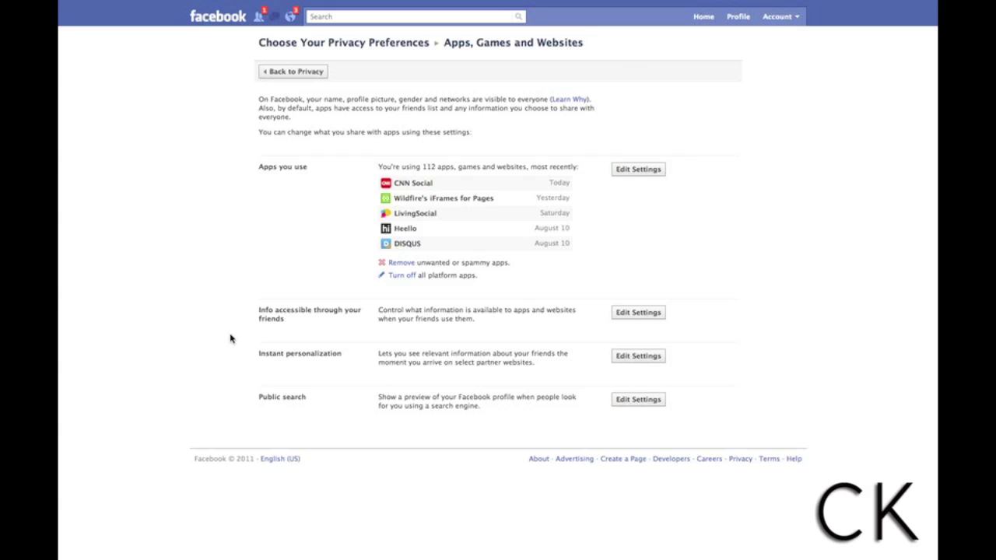
{"action": "left_click_drag", "start_coordinate": [258, 397], "coordinate": [498, 410]}
{"action": "left_click", "coordinate": [495, 410]}
{"action": "left_click", "coordinate": [637, 400]}
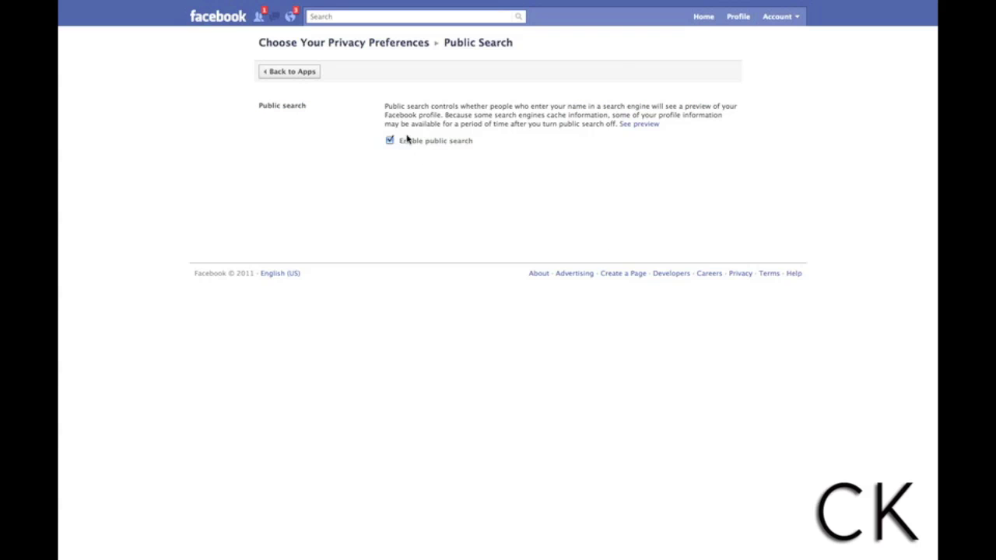
Preview the logged-out public search profile and return to the option for enabling public search.
{"action": "left_click", "coordinate": [639, 125]}
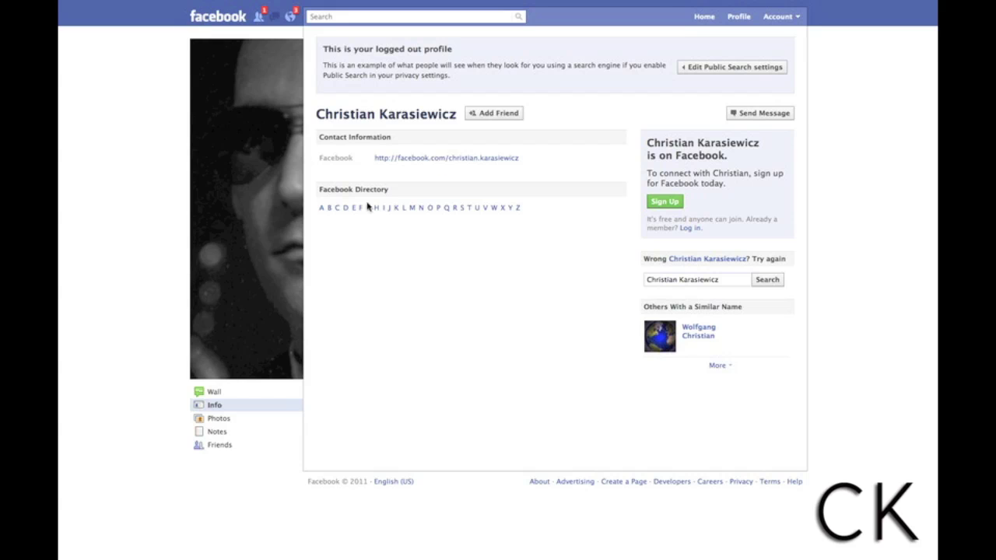
{"action": "key", "text": "super+bracketleft"}
{"action": "left_click", "coordinate": [390, 142]}
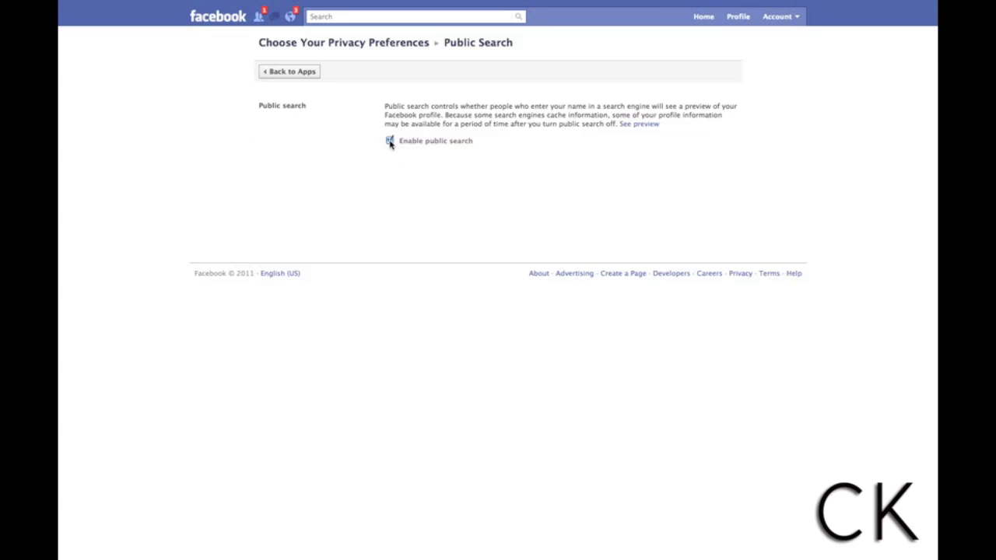
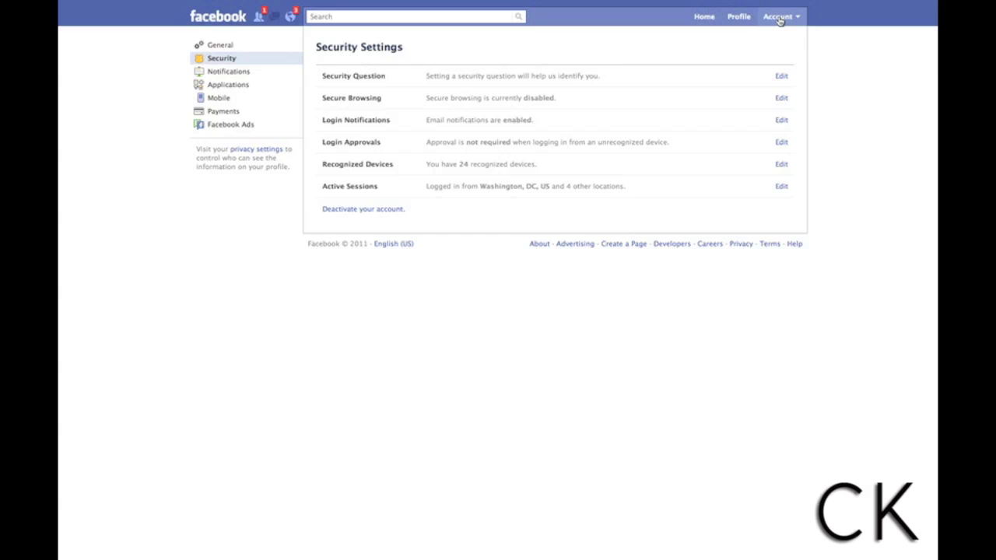
Open the list of authorized apps from the Apps and Websites section of the privacy preferences.
{"action": "left_click", "coordinate": [780, 18]}
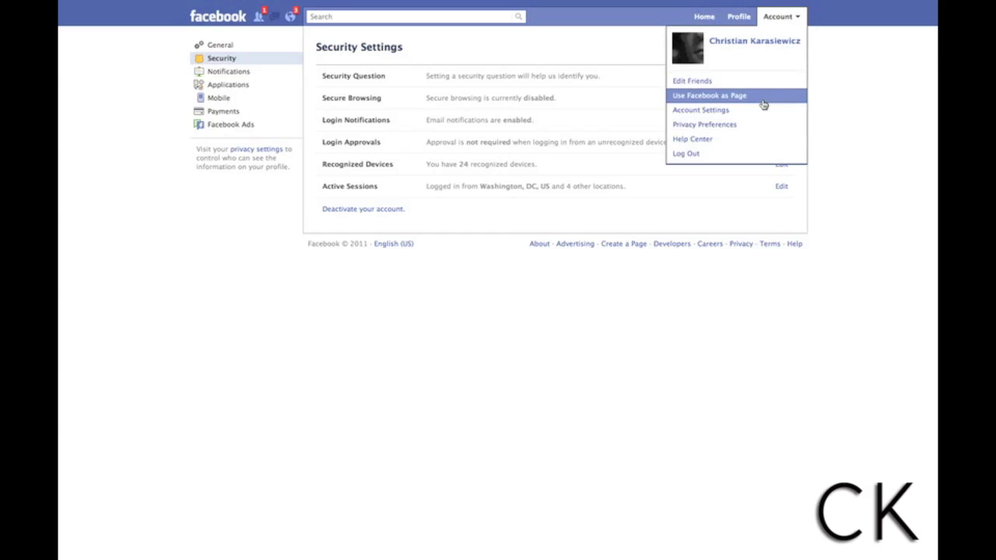
{"action": "left_click", "coordinate": [729, 125]}
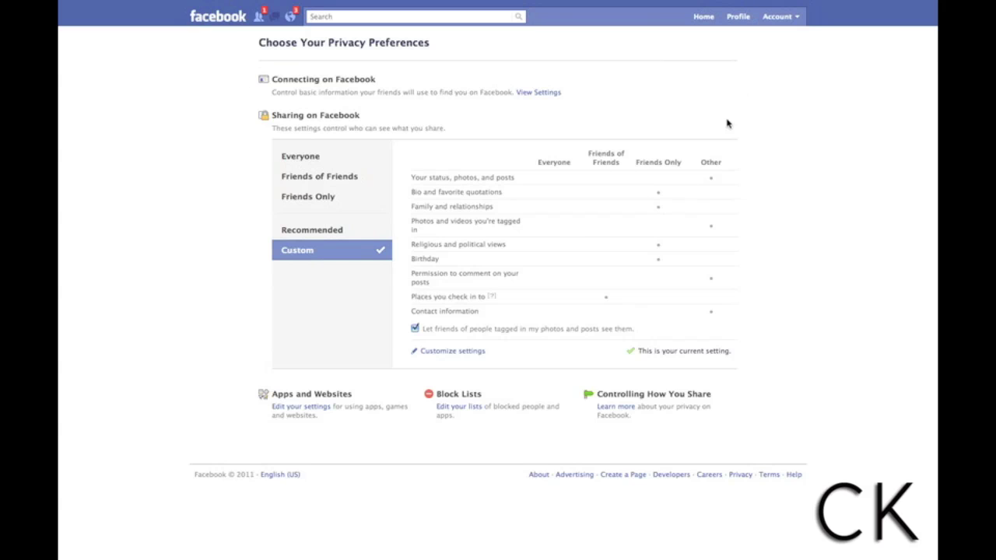
{"action": "left_click", "coordinate": [294, 411]}
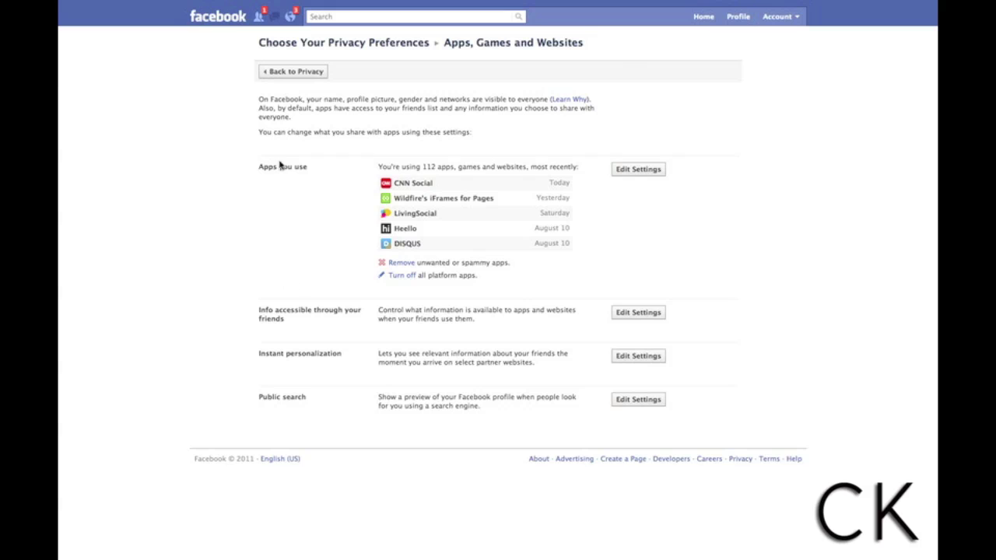
{"action": "left_click", "coordinate": [632, 172]}
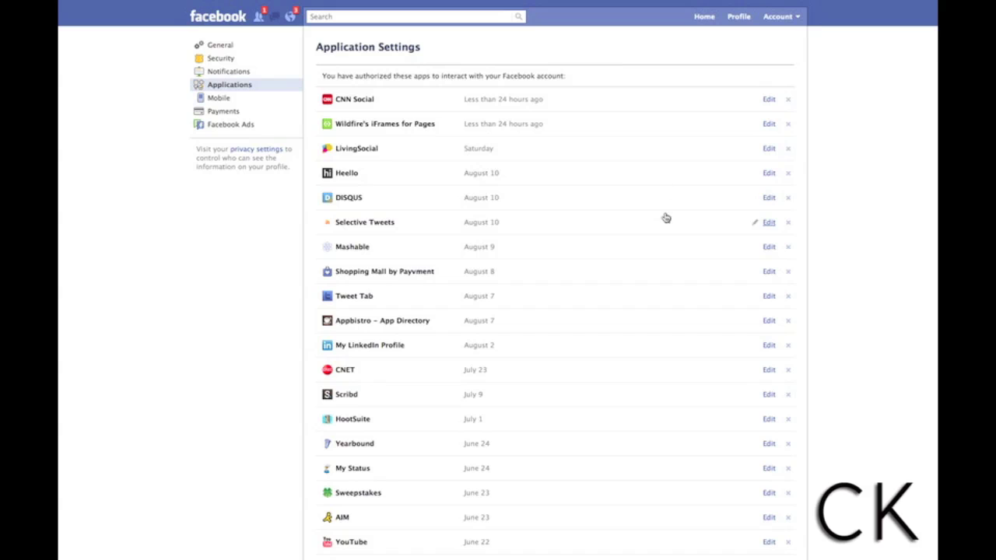
Examine the CNN Social app's permissions and sharing audience, and close its details.
{"action": "left_click", "coordinate": [769, 101]}
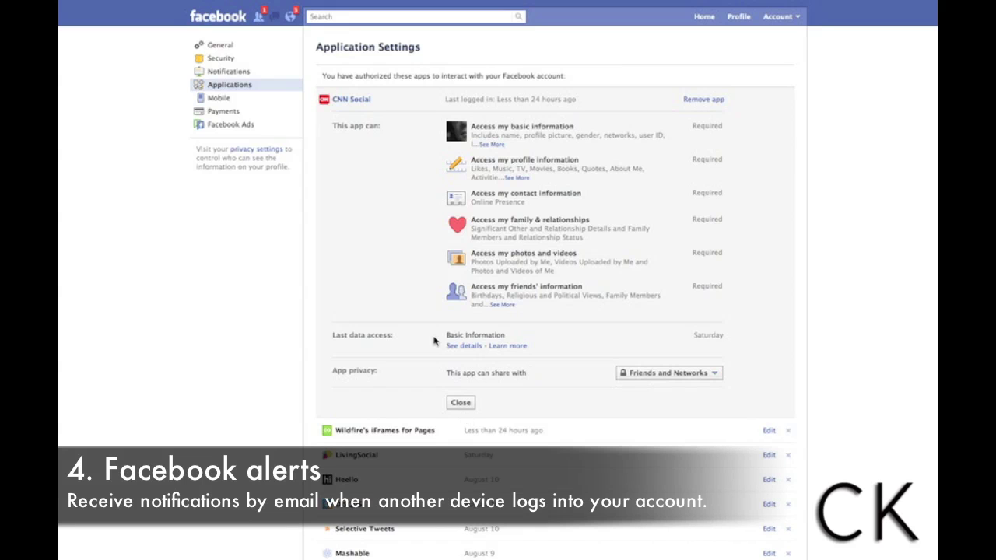
{"action": "left_click", "coordinate": [673, 375]}
{"action": "left_click", "coordinate": [461, 402]}
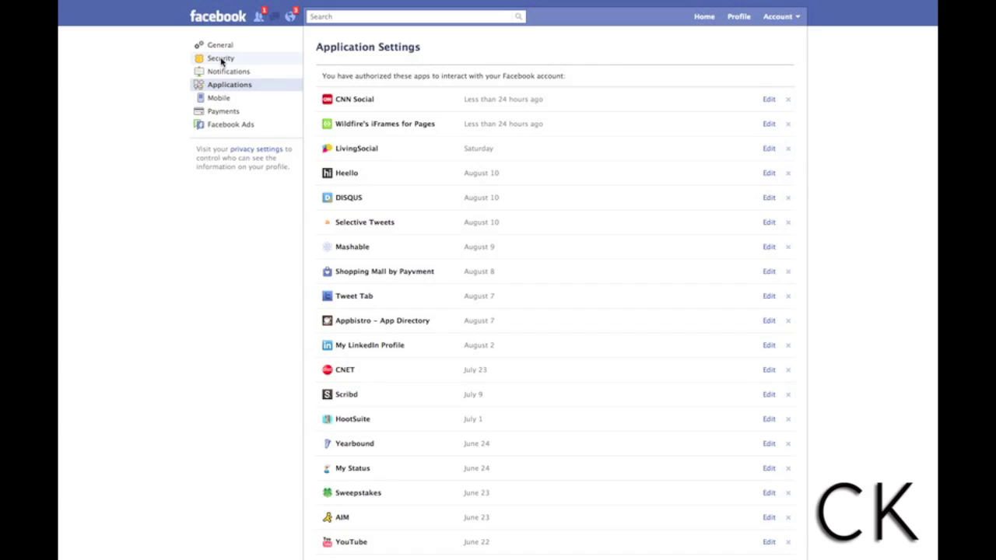
Check the email option for Login Notifications in the account's security settings and leave it without saving.
{"action": "left_click", "coordinate": [221, 60]}
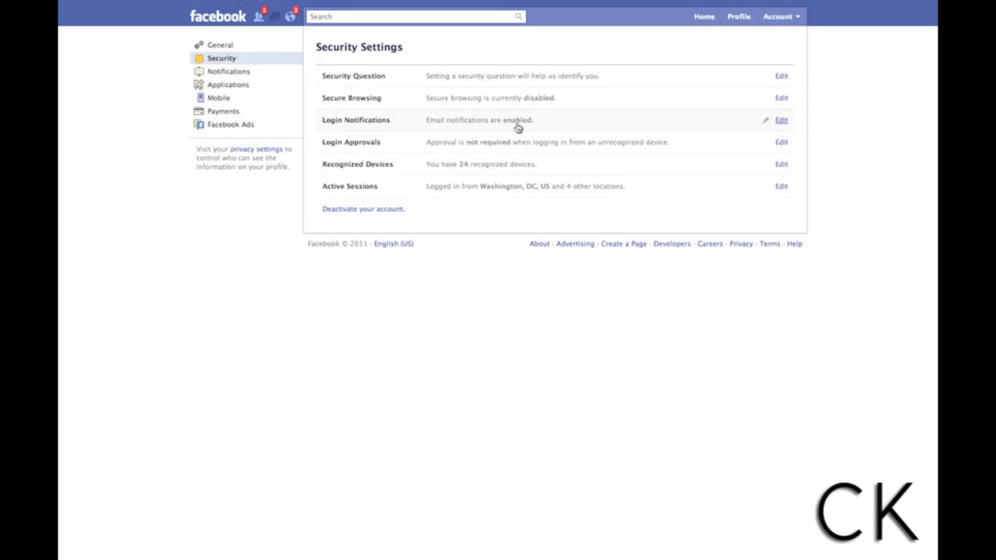
{"action": "left_click", "coordinate": [782, 121]}
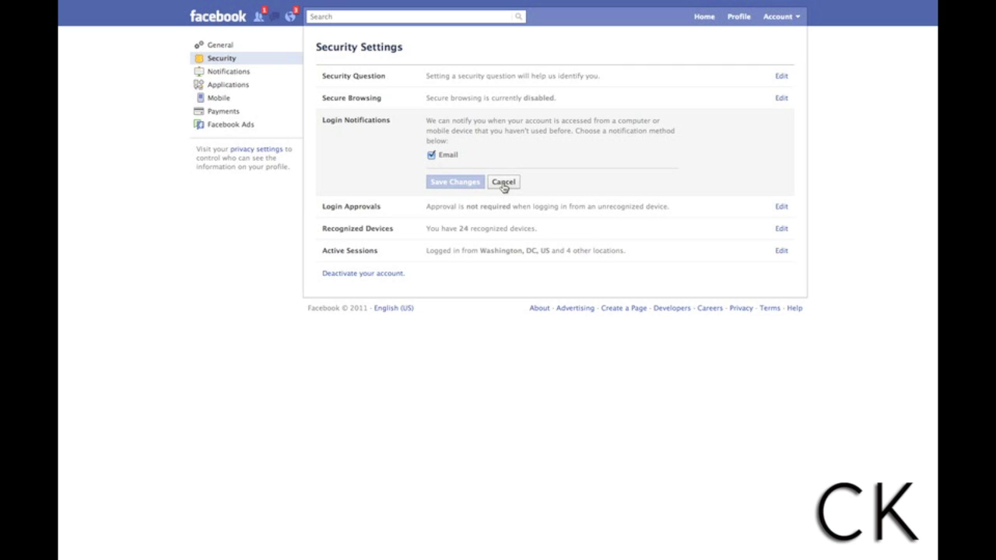
{"action": "left_click", "coordinate": [504, 183]}
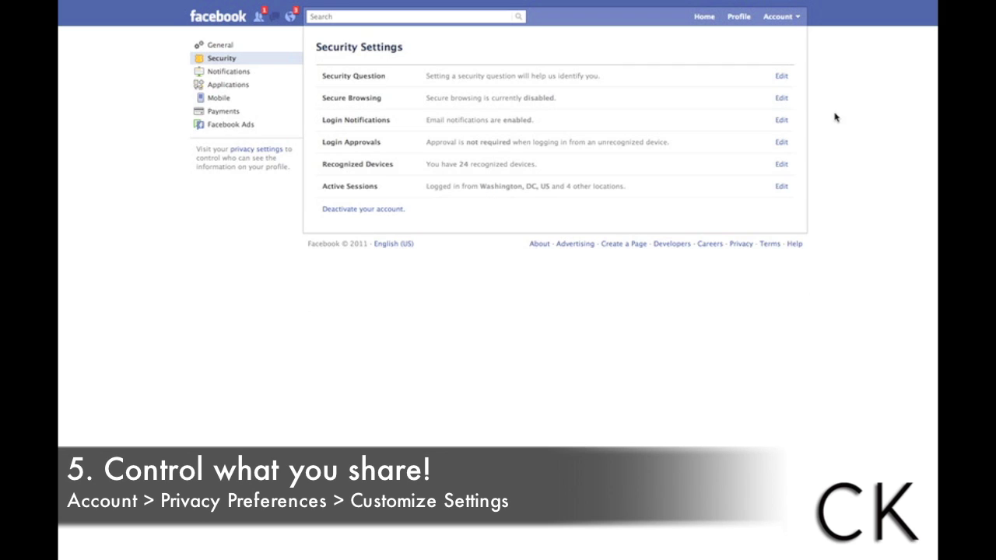
Open the customized sharing settings from the privacy preferences.
{"action": "left_click", "coordinate": [778, 19]}
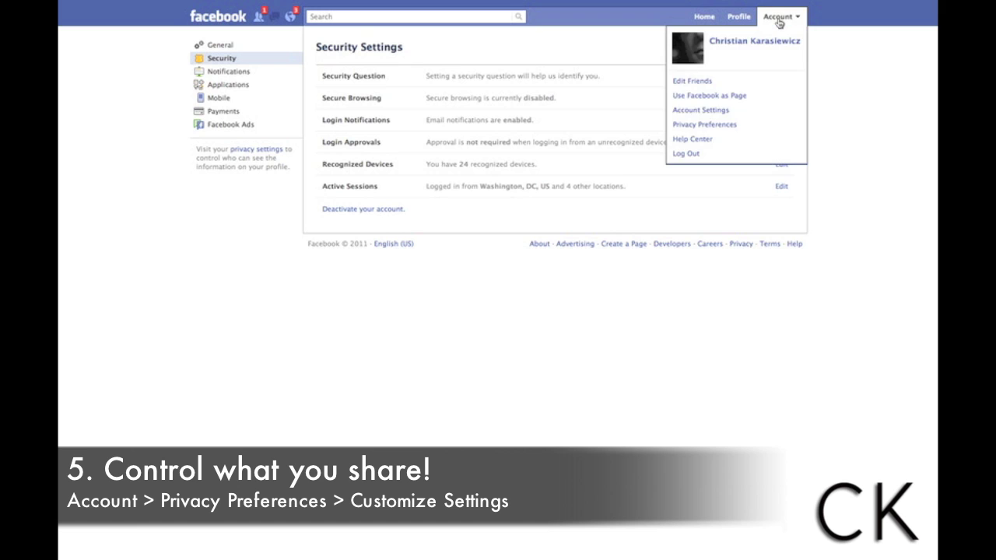
{"action": "left_click", "coordinate": [734, 126]}
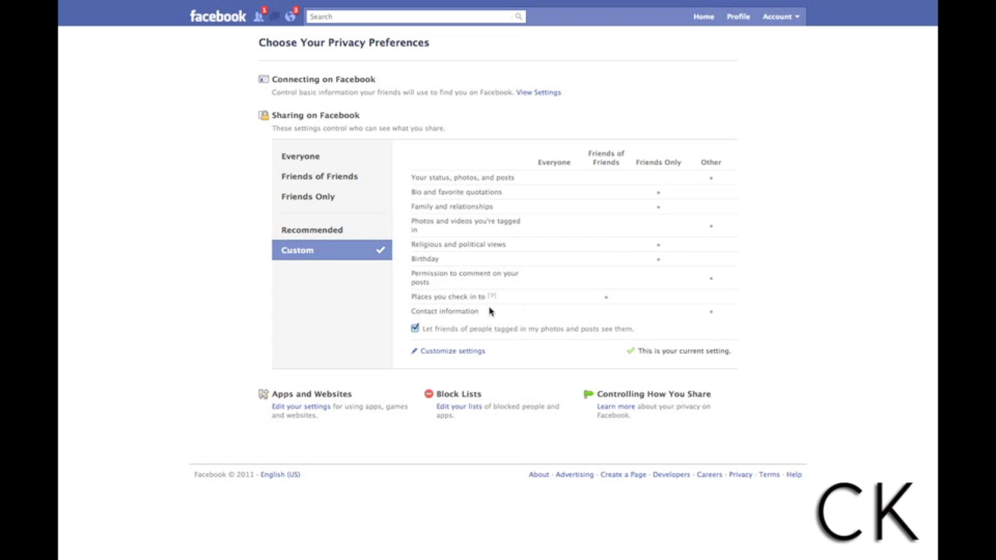
{"action": "left_click", "coordinate": [451, 352]}
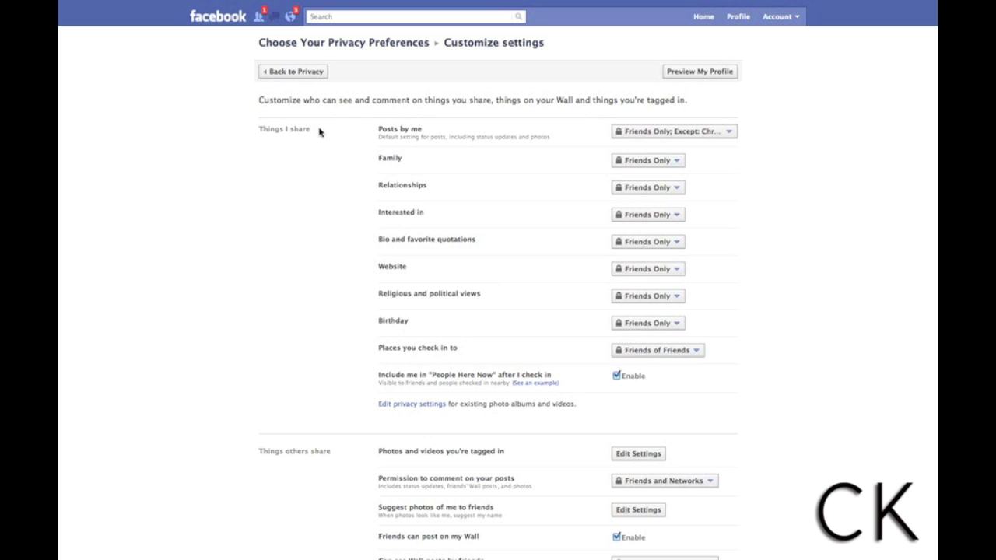
View the audience options for the Birthday and Family items under Things I share.
{"action": "left_click", "coordinate": [677, 326]}
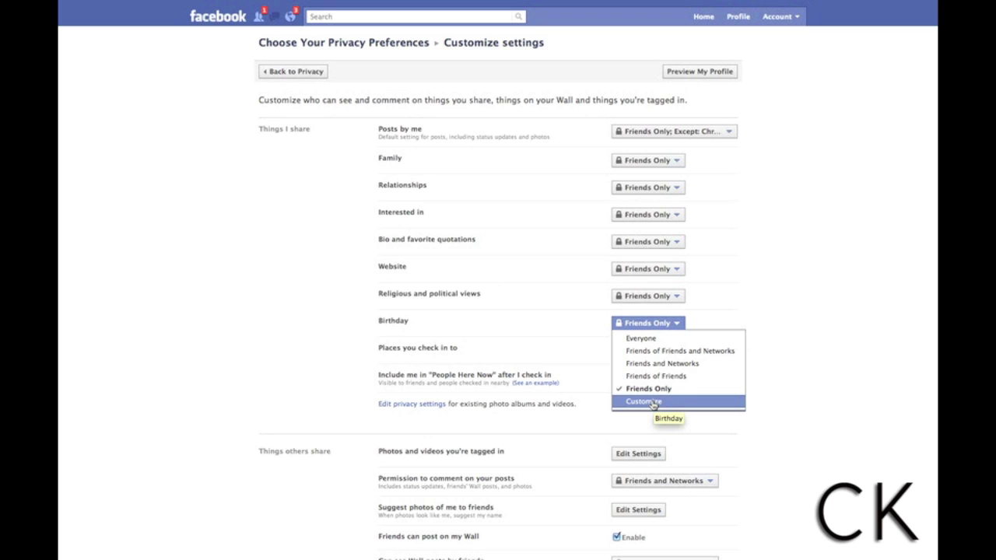
{"action": "left_click", "coordinate": [856, 350]}
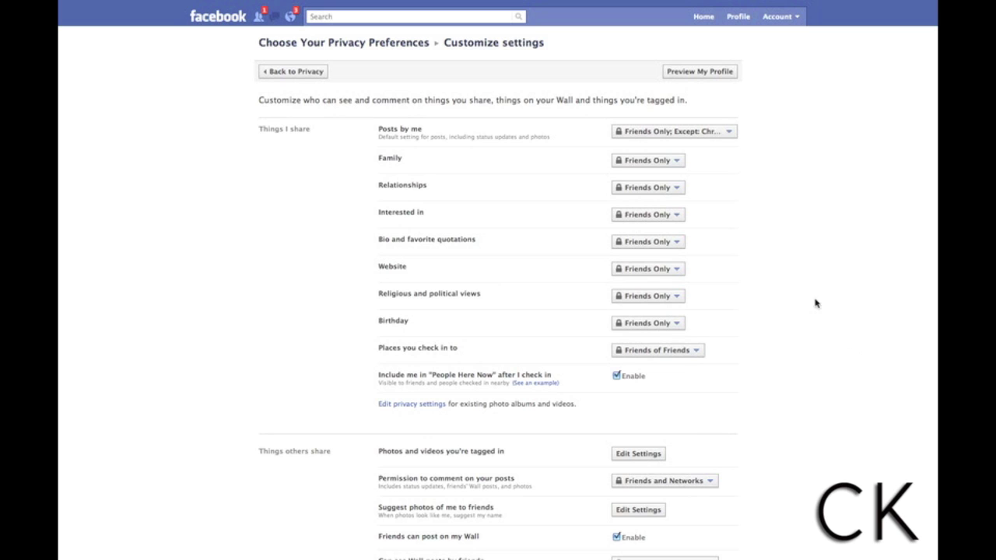
{"action": "left_click", "coordinate": [677, 158]}
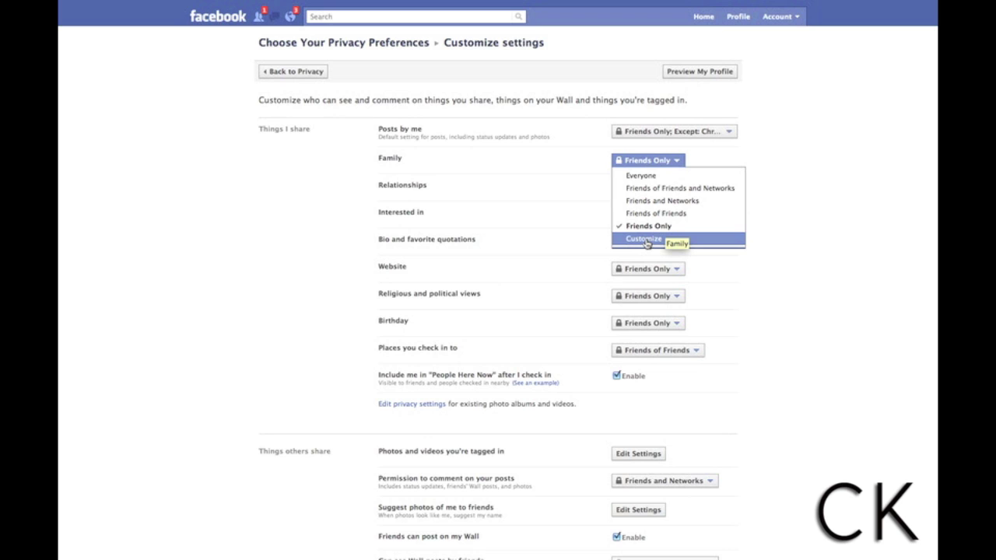
{"action": "left_click", "coordinate": [847, 242]}
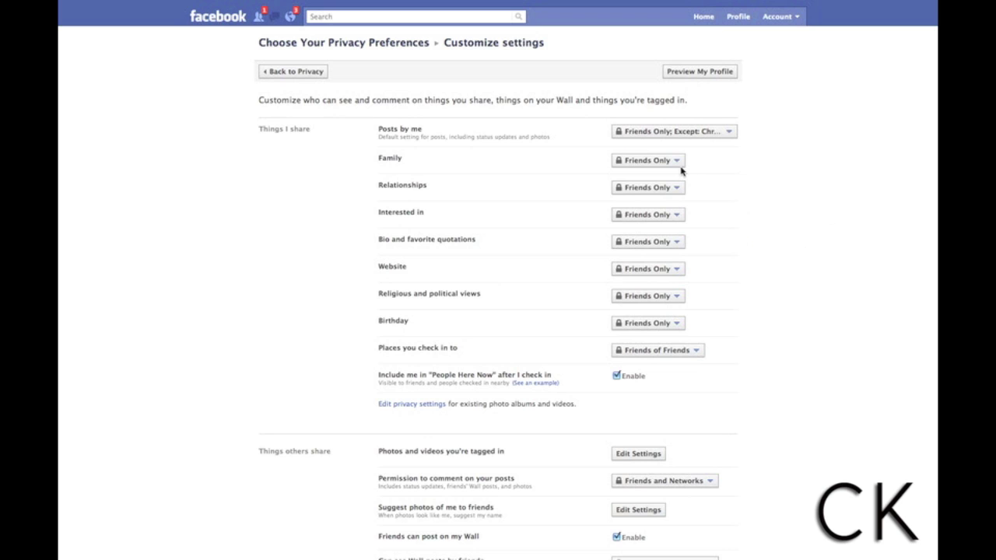